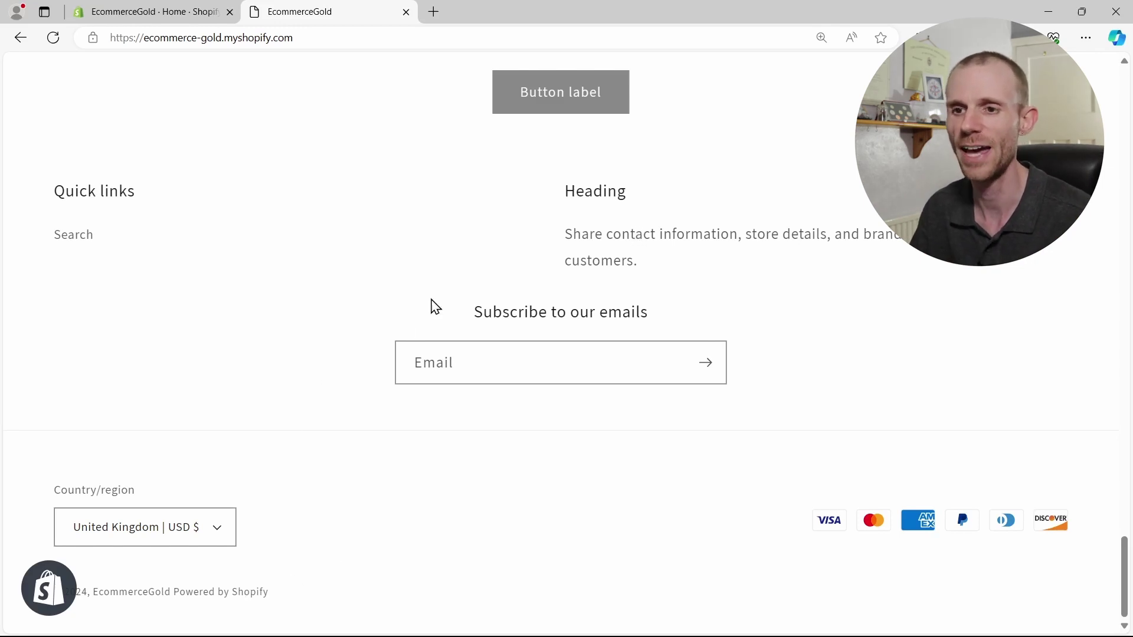
- From the admin's Online Store, open Edit default theme content for the current Dawn theme
left_click(137, 18)
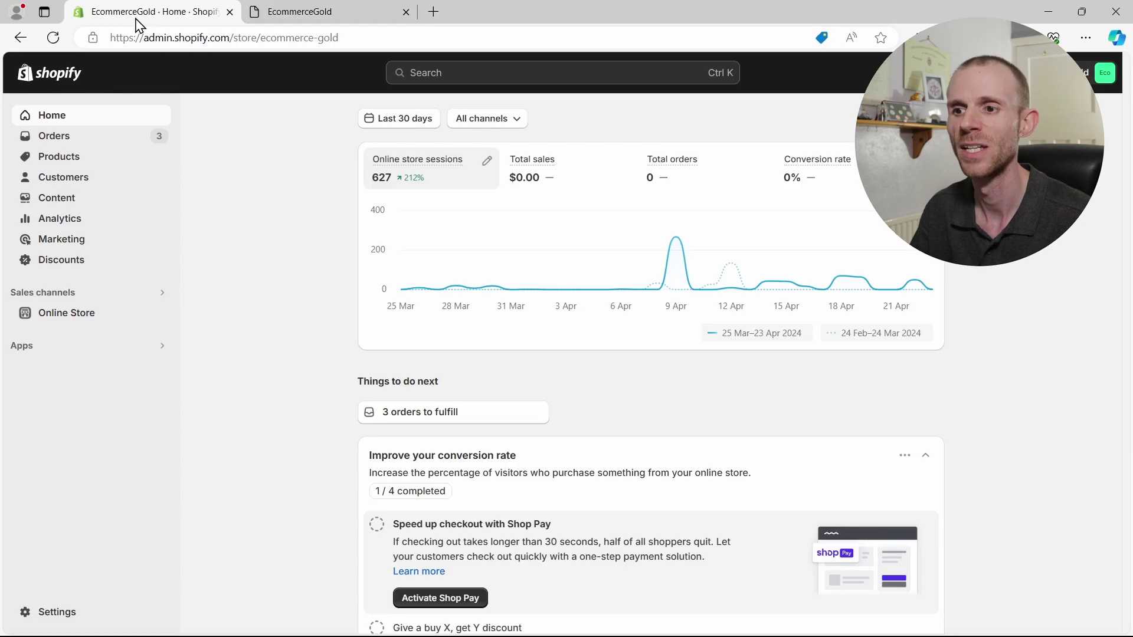
left_click(61, 313)
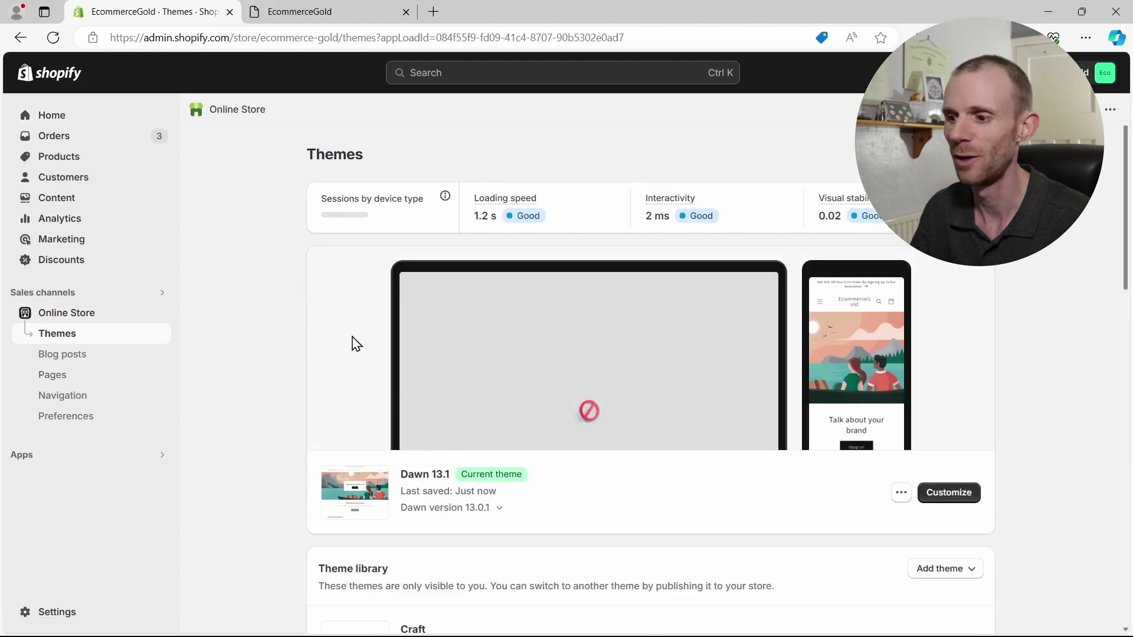
left_click(900, 495)
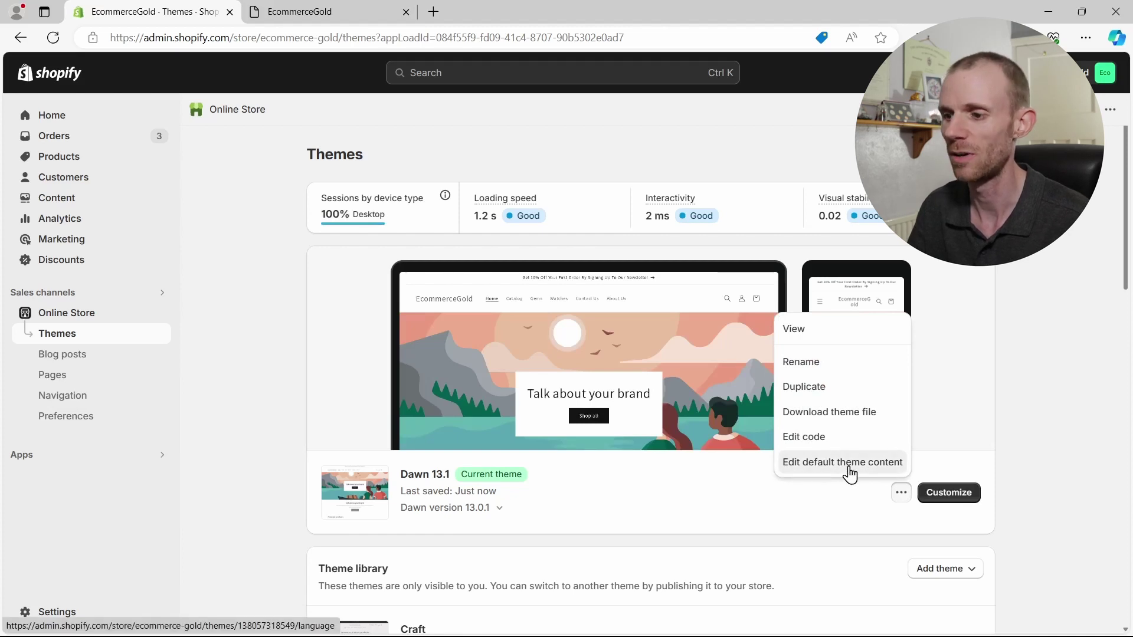
left_click(848, 462)
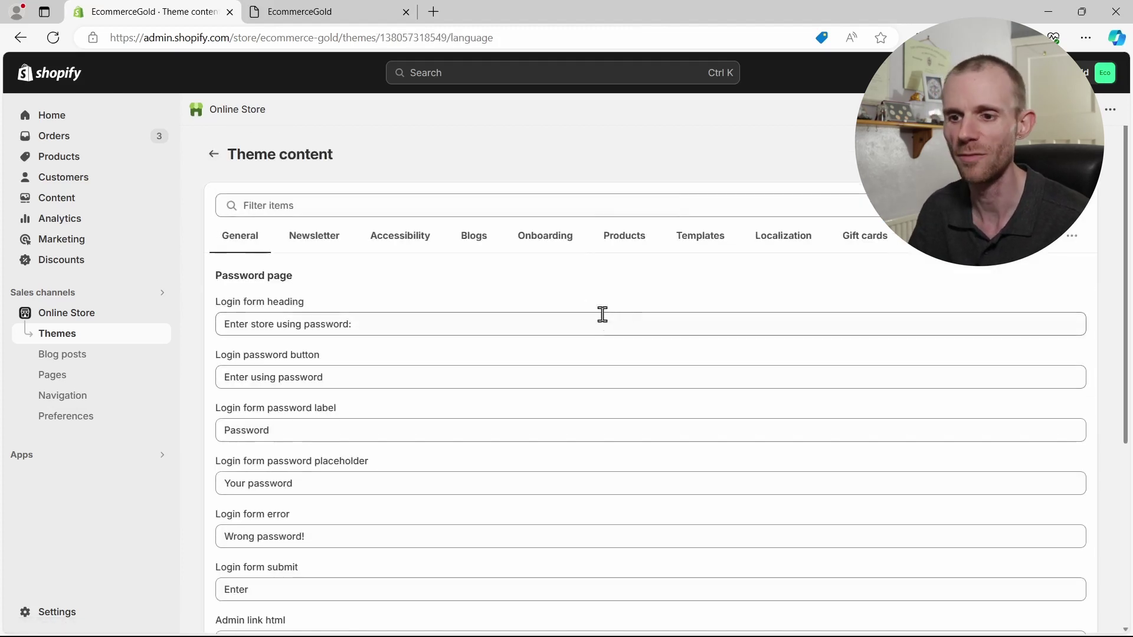
- Filter theme content by 'powered' and clear the 'Powered by shopify' link text
left_click(469, 206)
type("powered")
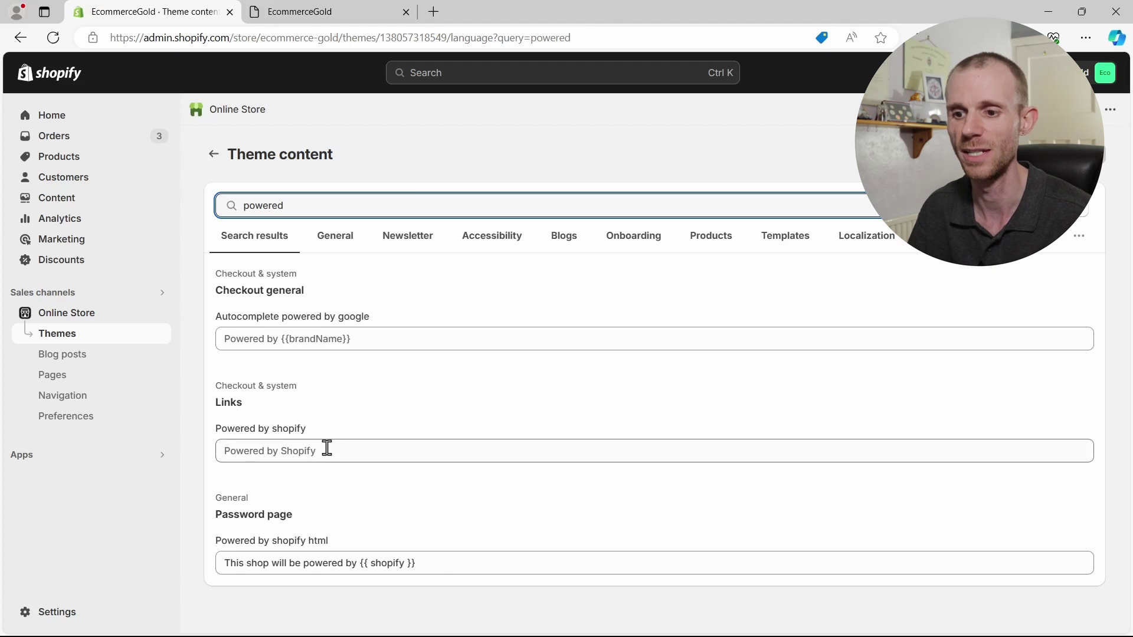
left_click(327, 449)
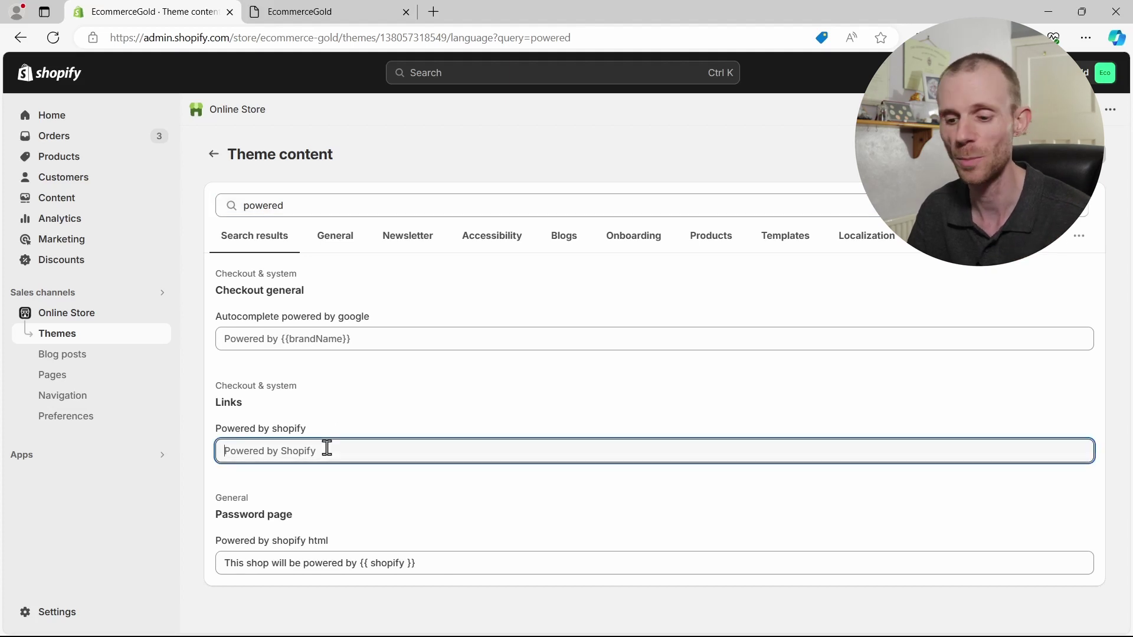
key("ctrl+a")
key("BackSpace")
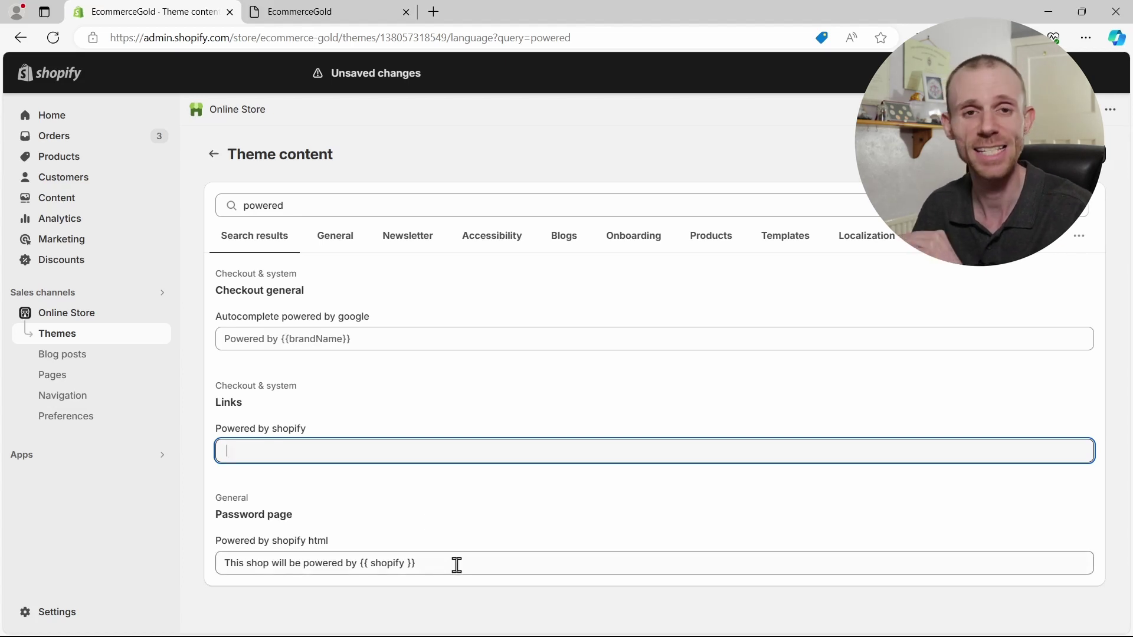
- Clear the 'Powered by shopify html' password page text and save the theme content
left_click_drag(457, 564, 257, 561)
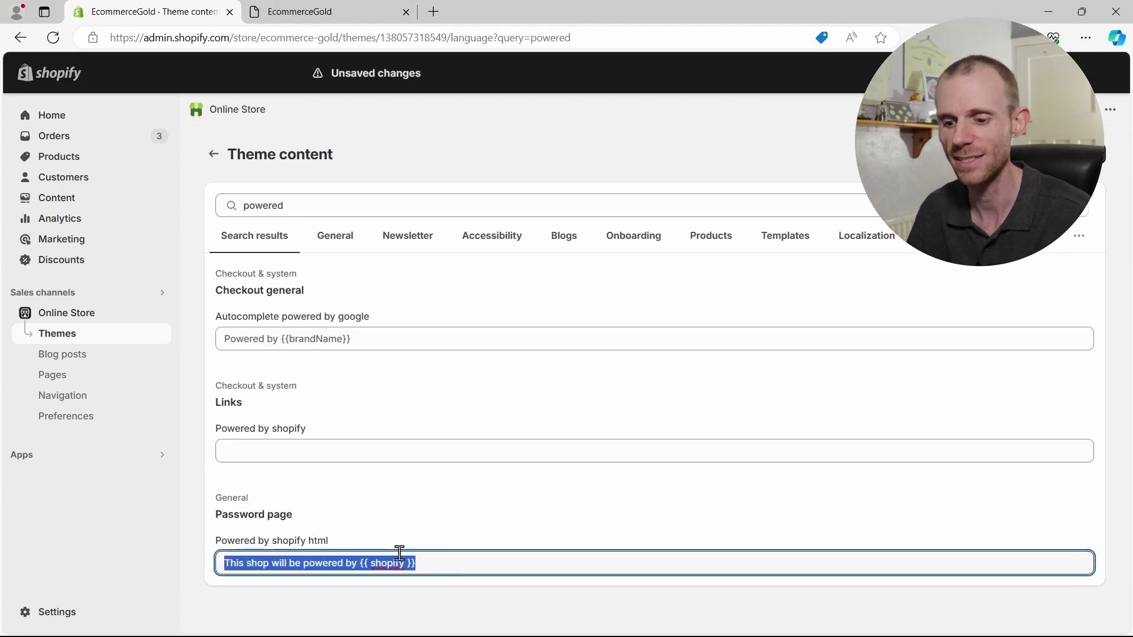
key("BackSpace")
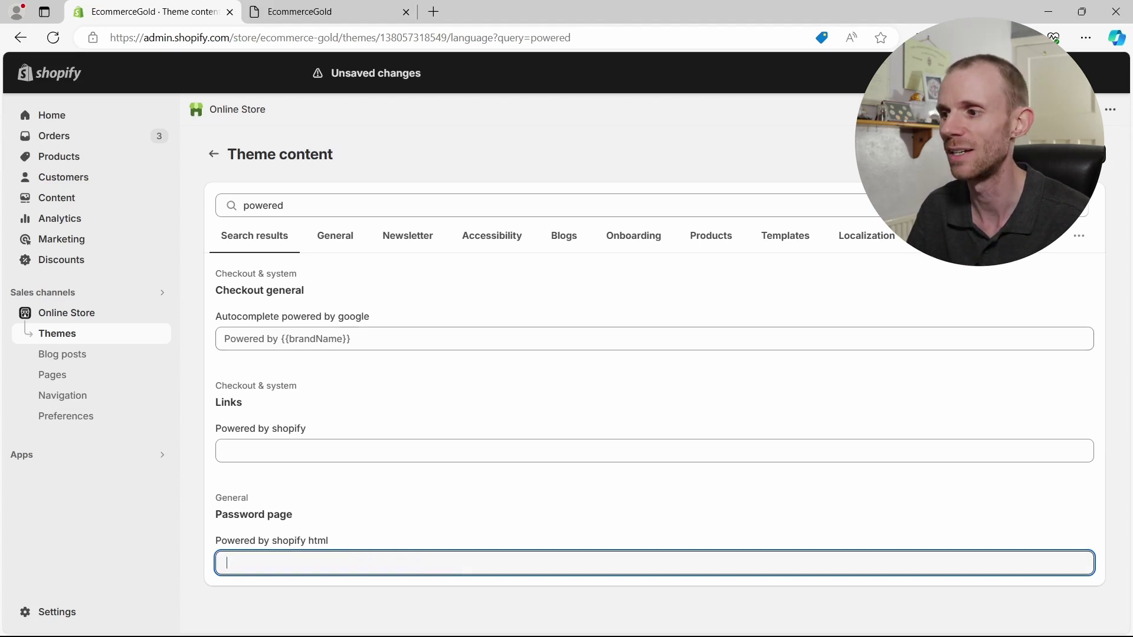
left_click(1103, 152)
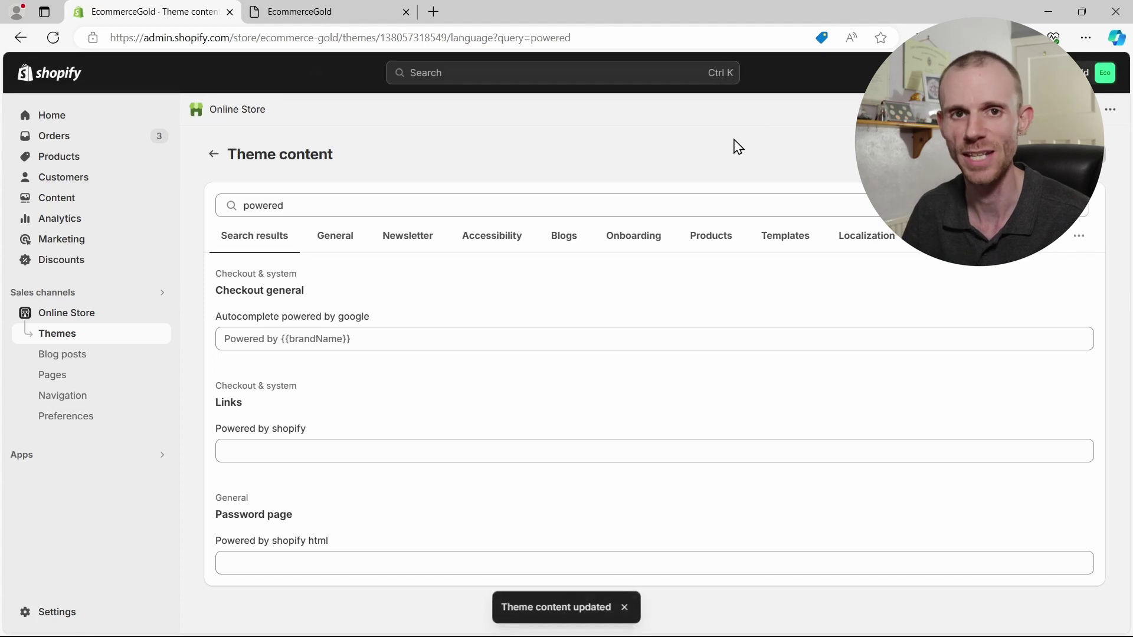
- Reload the storefront tab so the footer no longer shows 'Powered by Shopify'
left_click(315, 18)
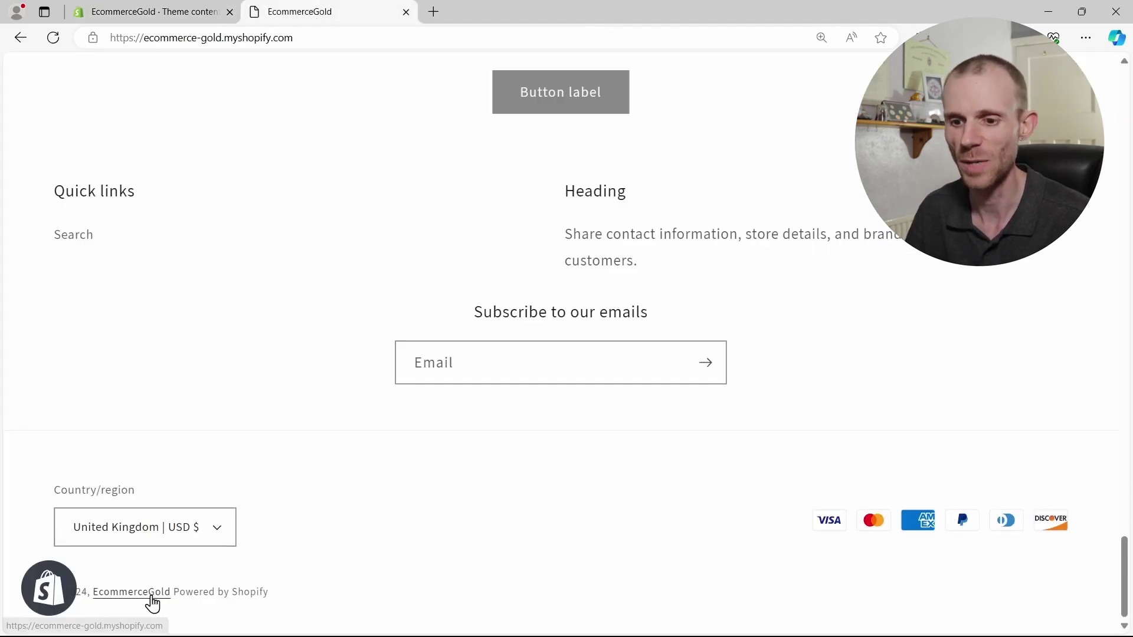
left_click(53, 38)
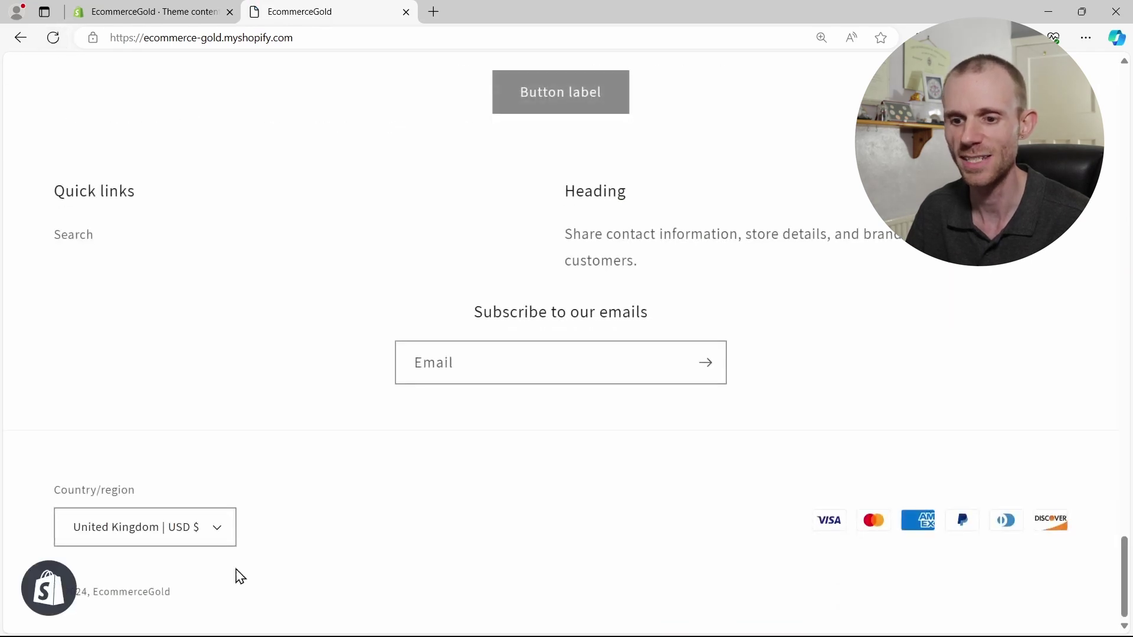